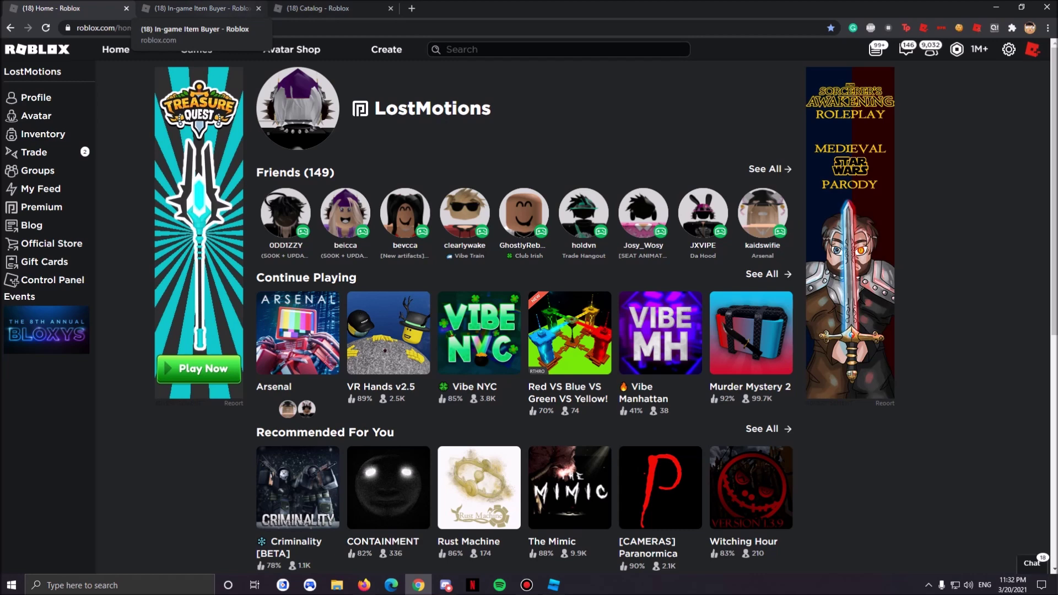
# Step: Look through the recommended items in the Avatar Shop catalog
pyautogui.click(312, 8)
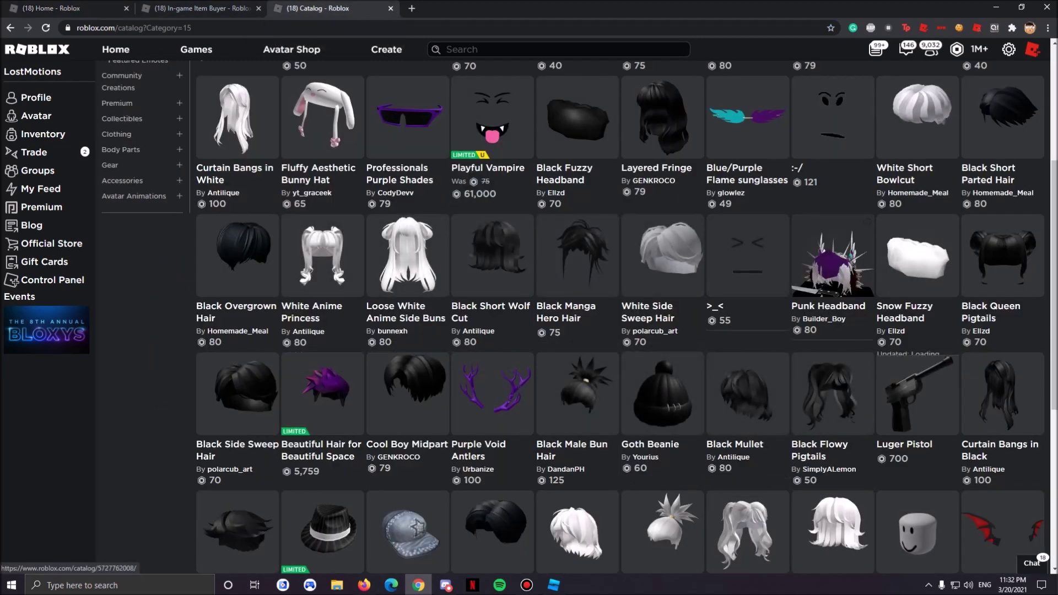
pyautogui.scroll(4, 621, 317)
pyautogui.scroll(-3, 662, 220)
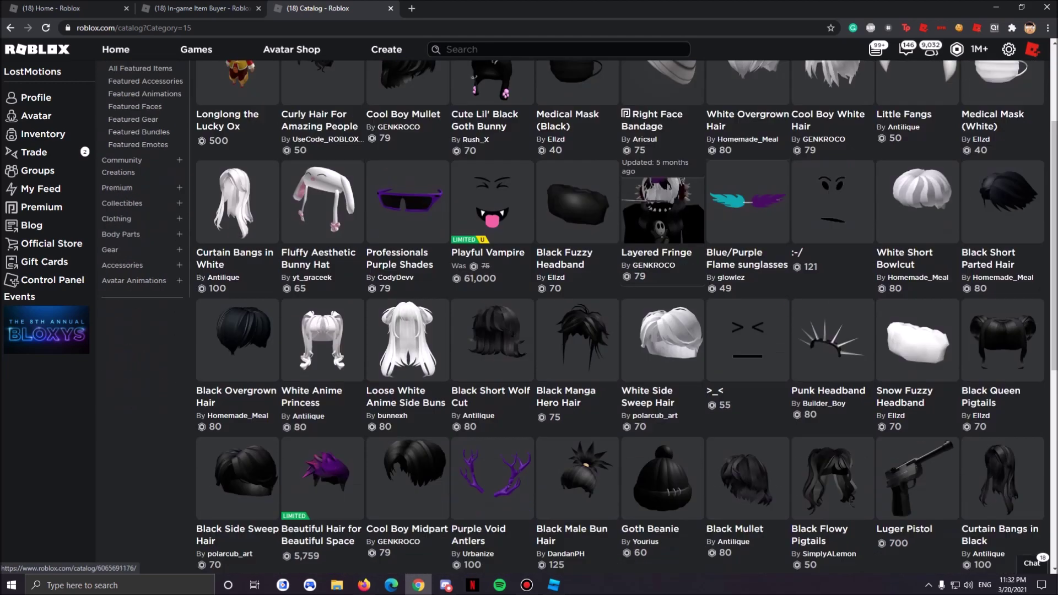
pyautogui.scroll(-7, 661, 220)
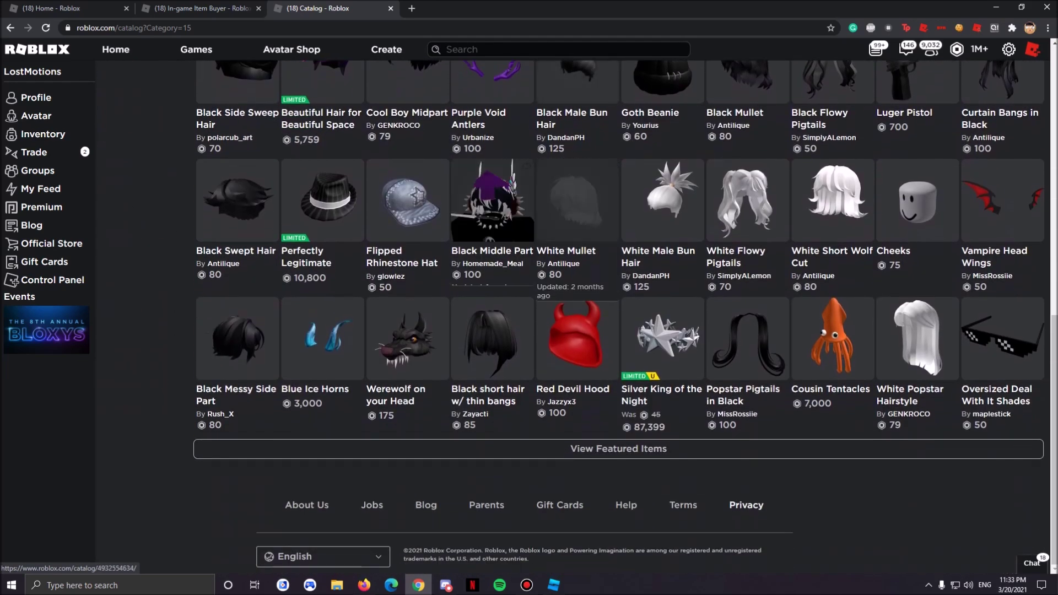
# Step: Review the In-game Item Buyer model's library page, including its address and availability
pyautogui.click(216, 8)
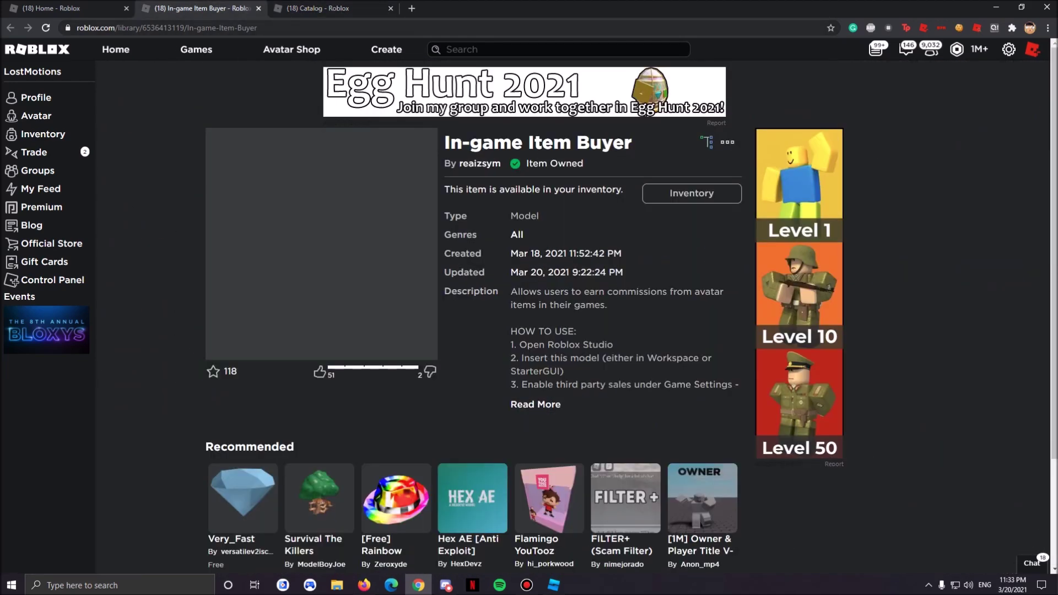
pyautogui.hotkey('ctrl', 'l')
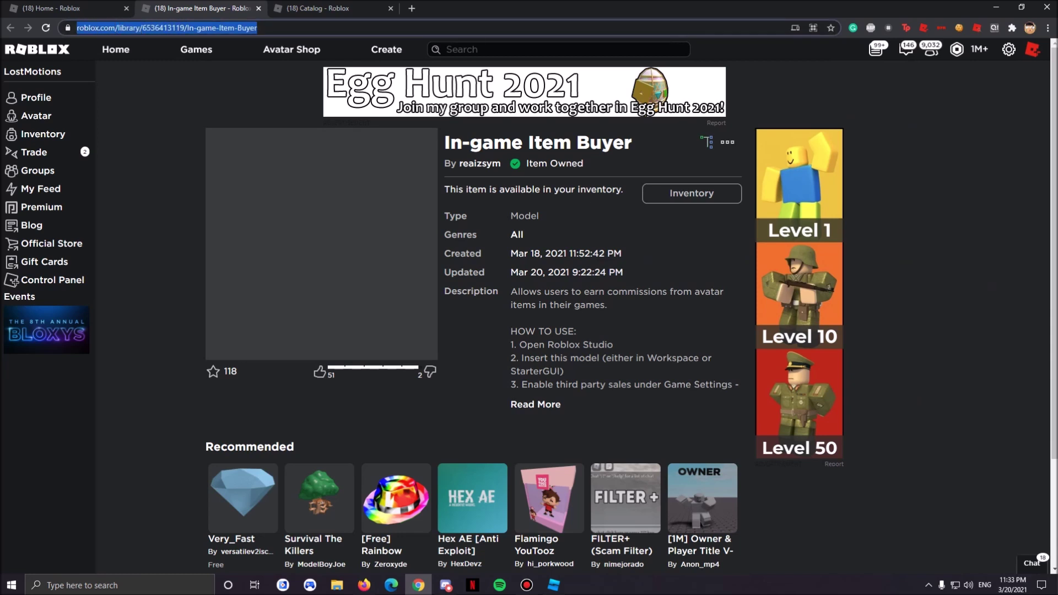
pyautogui.press('Escape')
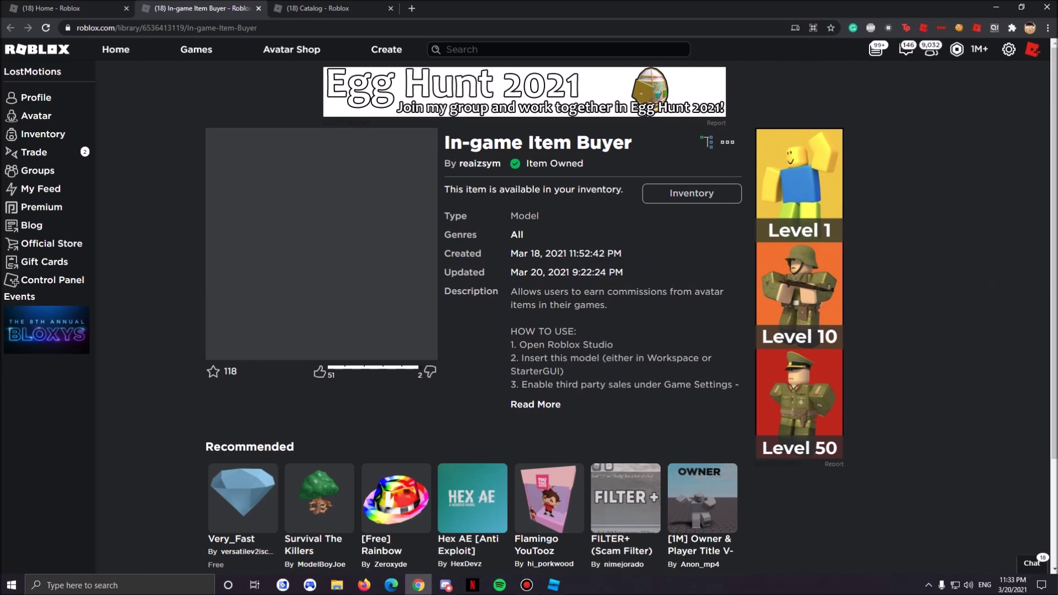
pyautogui.moveTo(546, 189); pyautogui.dragTo(544, 216)
pyautogui.click(545, 216)
# Step: Open the public game Place Number: 36 from the created games for editing in Roblox Studio
pyautogui.click(69, 9)
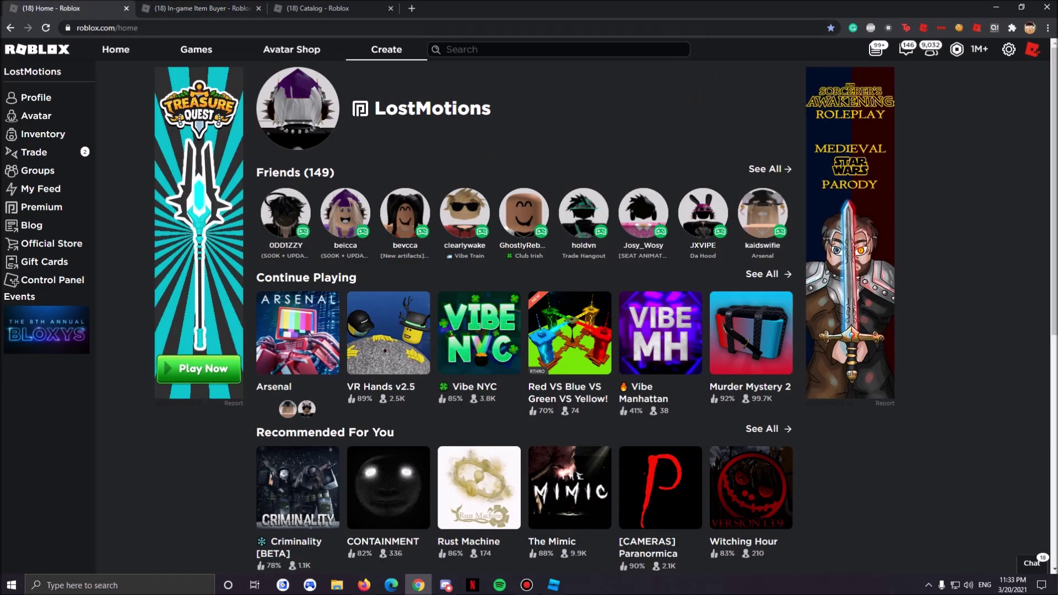
pyautogui.click(386, 49)
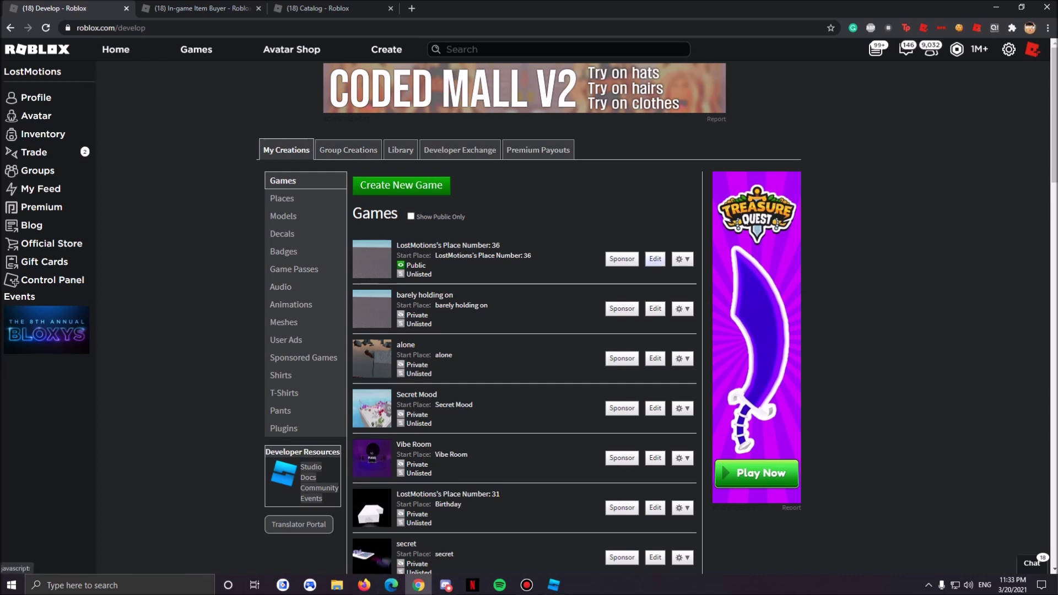
pyautogui.click(656, 260)
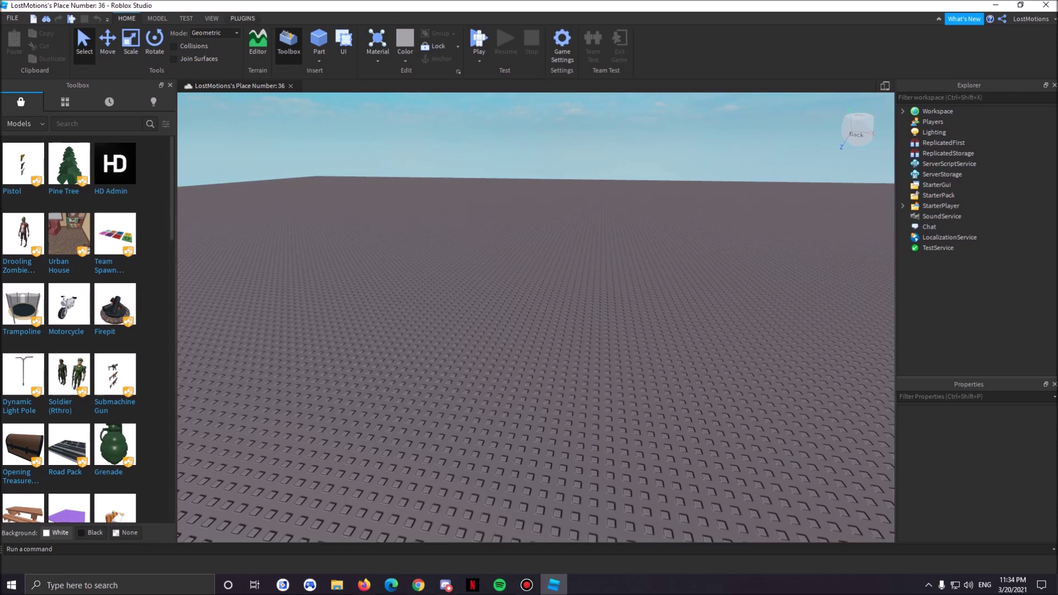
# Step: Hide the Explorer and Properties windows and show both again
pyautogui.click(211, 18)
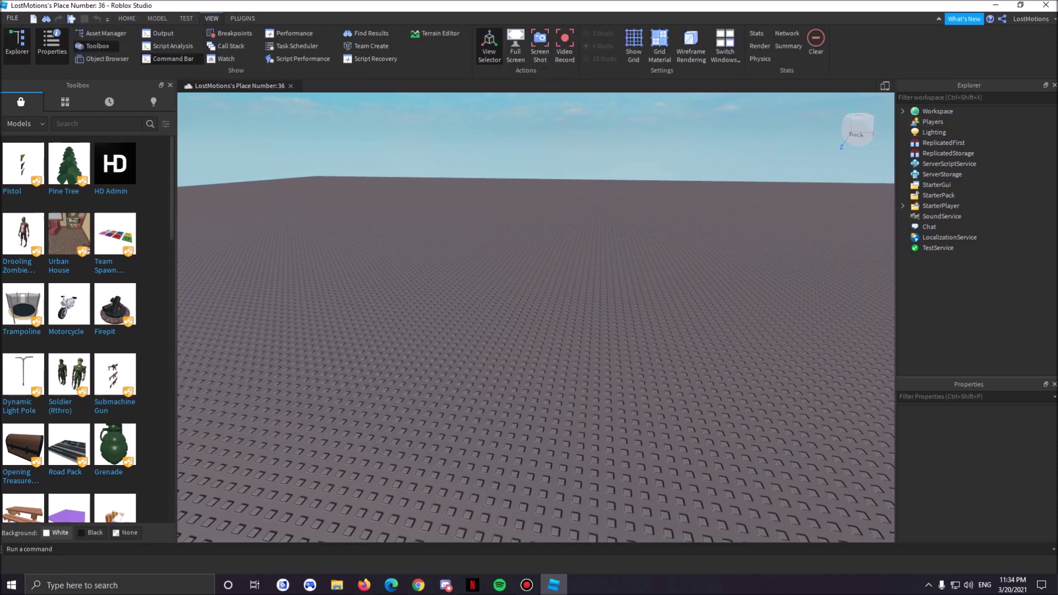
pyautogui.click(52, 46)
pyautogui.click(16, 46)
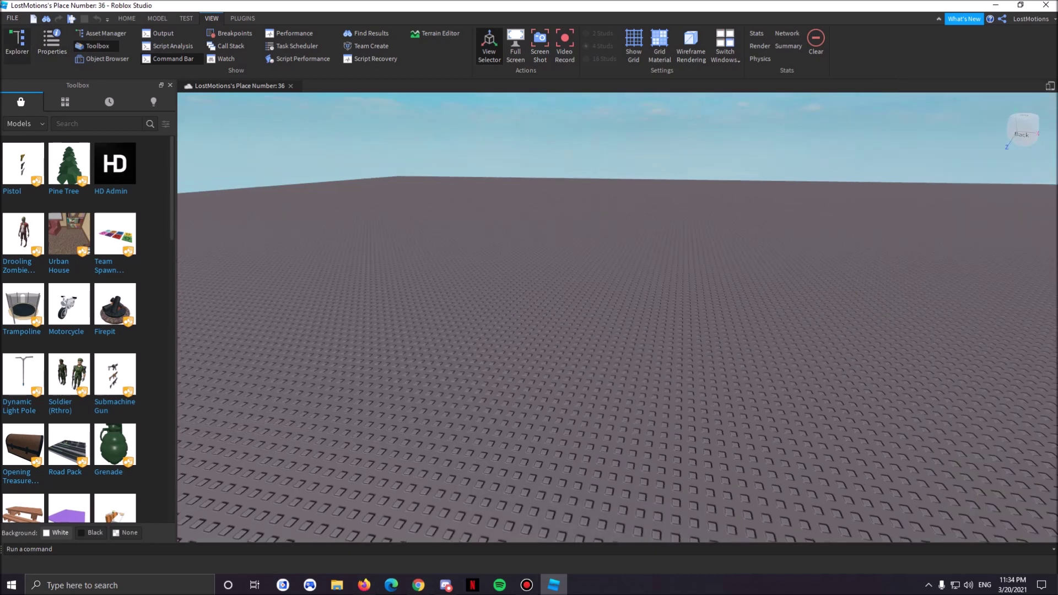
pyautogui.click(17, 45)
pyautogui.click(52, 44)
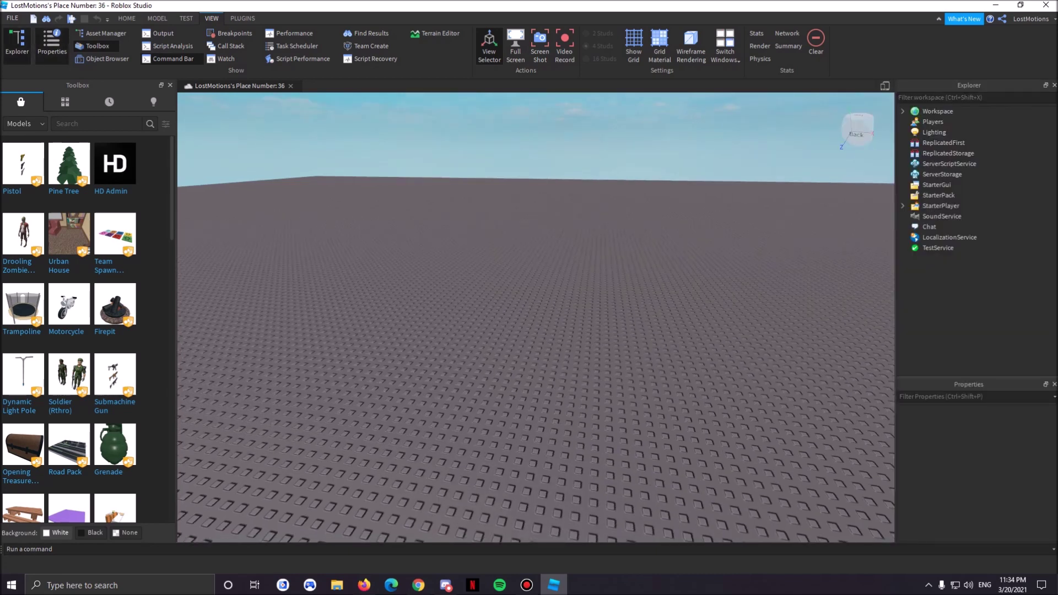
# Step: Insert the In-game Item Buyer model from the inventory's My Models into the place
pyautogui.click(126, 18)
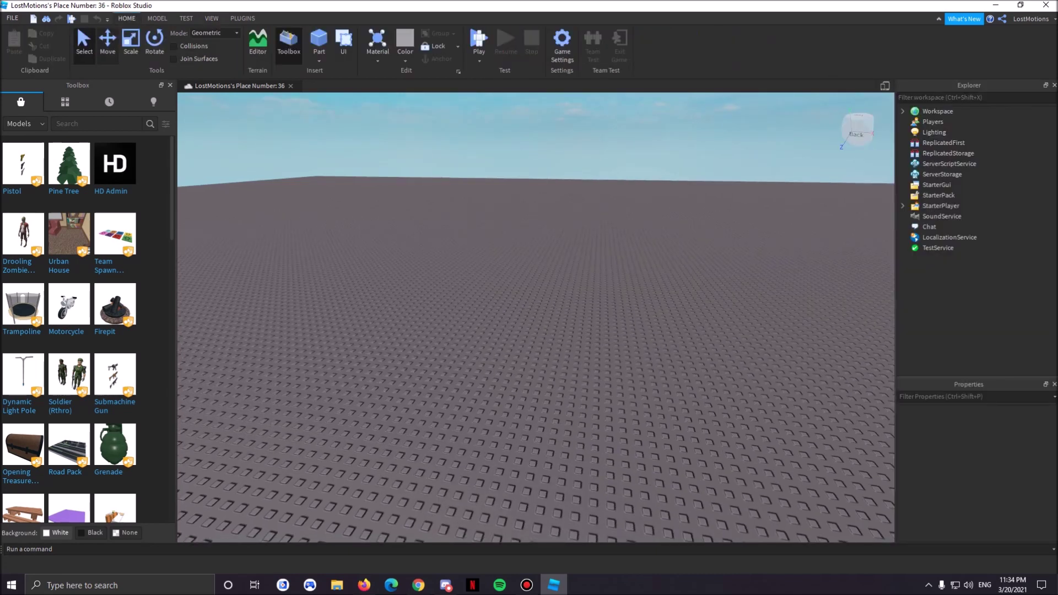
pyautogui.click(65, 102)
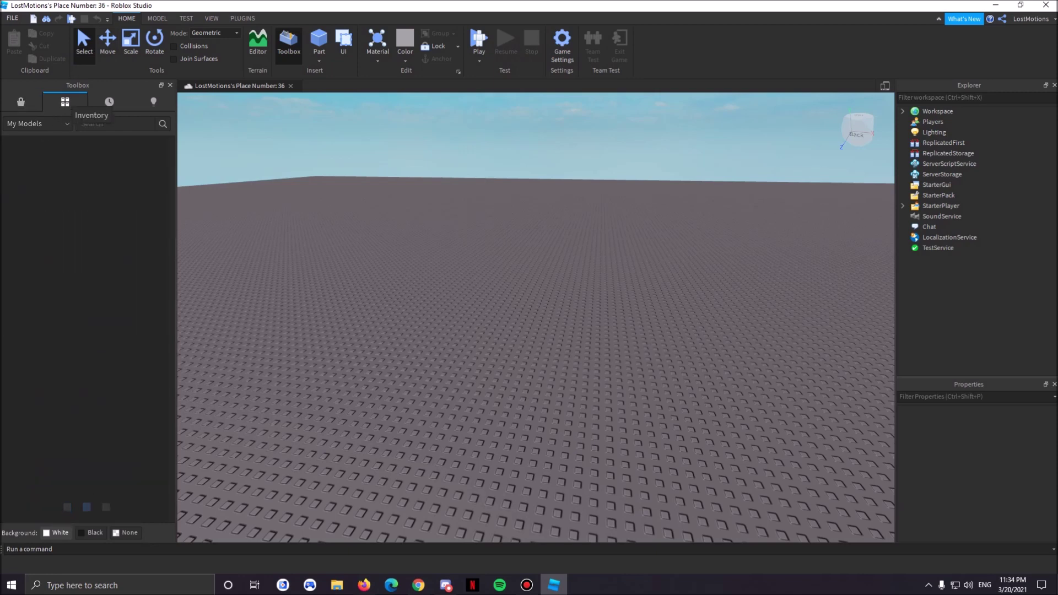
pyautogui.click(37, 124)
pyautogui.click(34, 139)
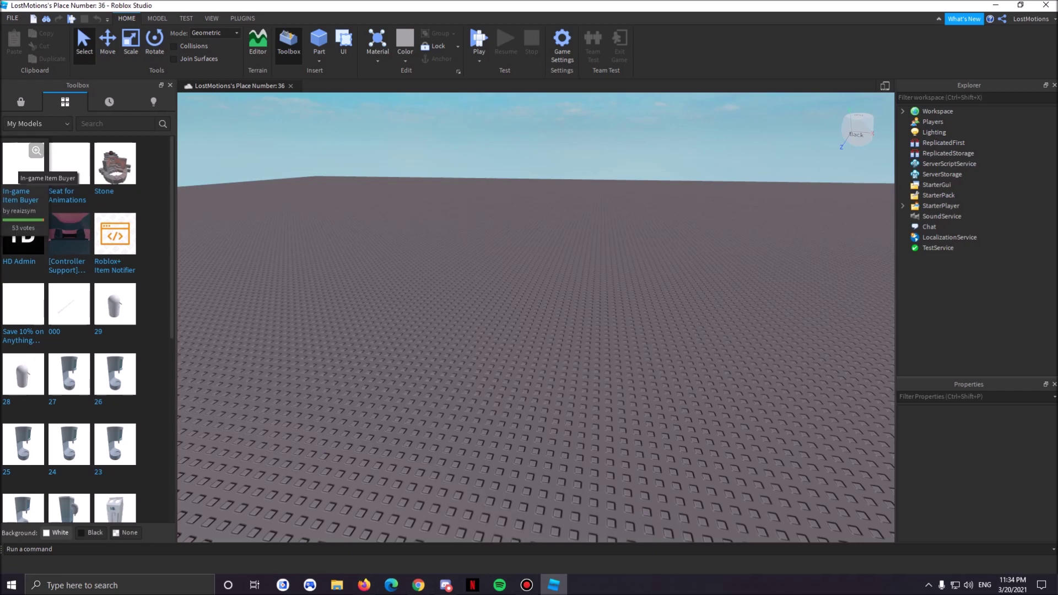
pyautogui.click(22, 162)
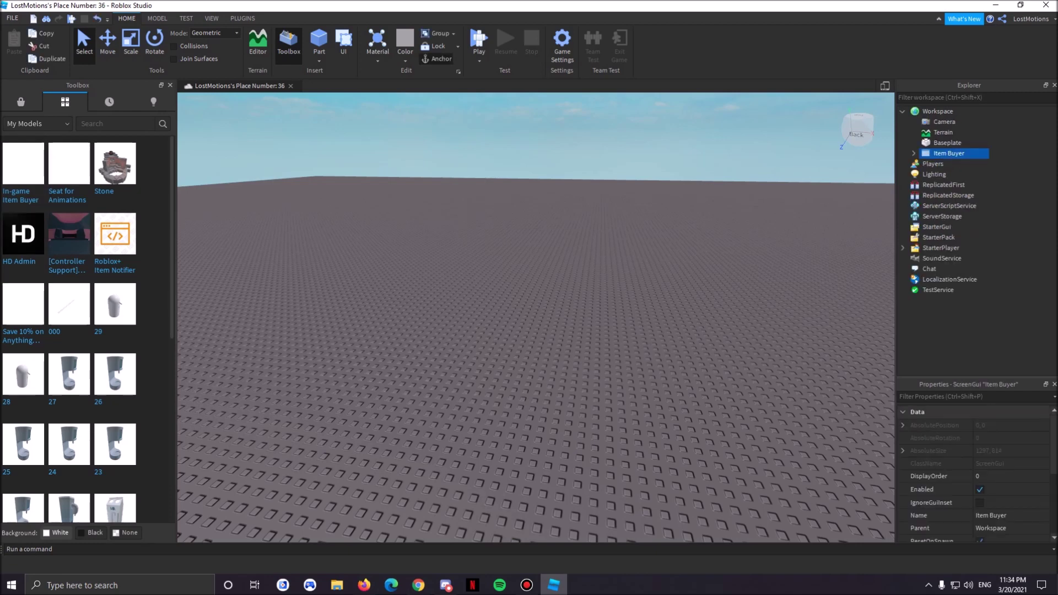
# Step: Move the Item Buyer object from Workspace into StarterGui
pyautogui.moveTo(961, 111)
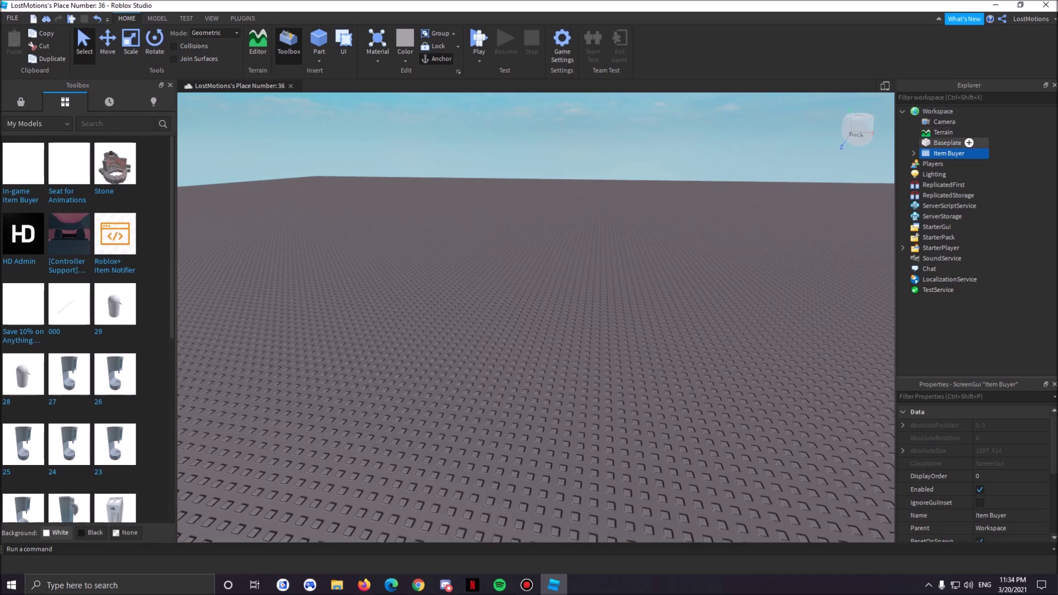
pyautogui.moveTo(972, 153)
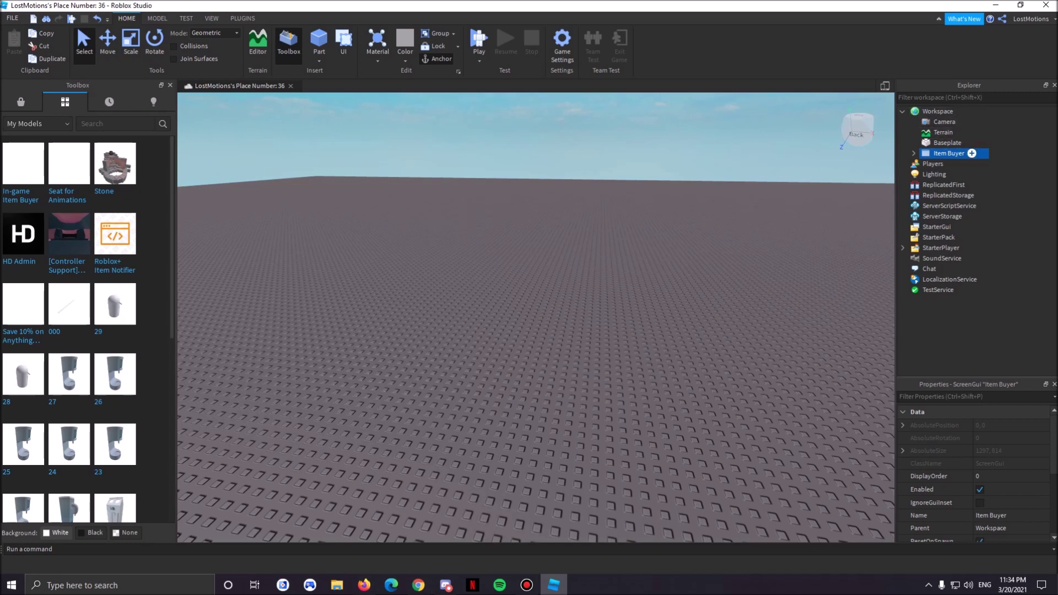
pyautogui.moveTo(972, 154); pyautogui.dragTo(959, 226)
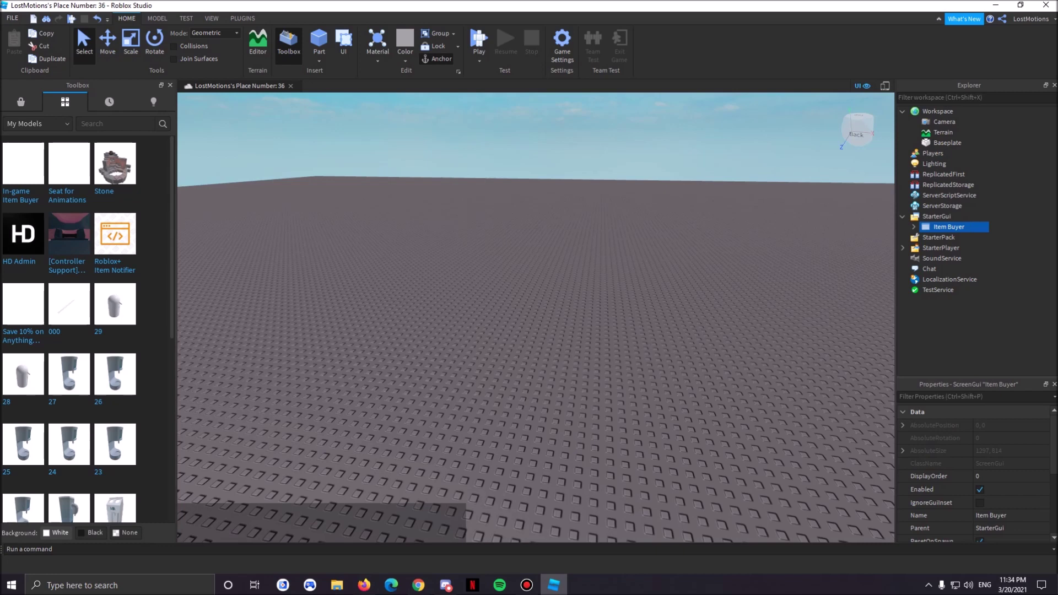
# Step: Enable Allow Third Party Sales in the game's security settings and save the settings
pyautogui.click(211, 18)
pyautogui.click(127, 18)
pyautogui.click(562, 44)
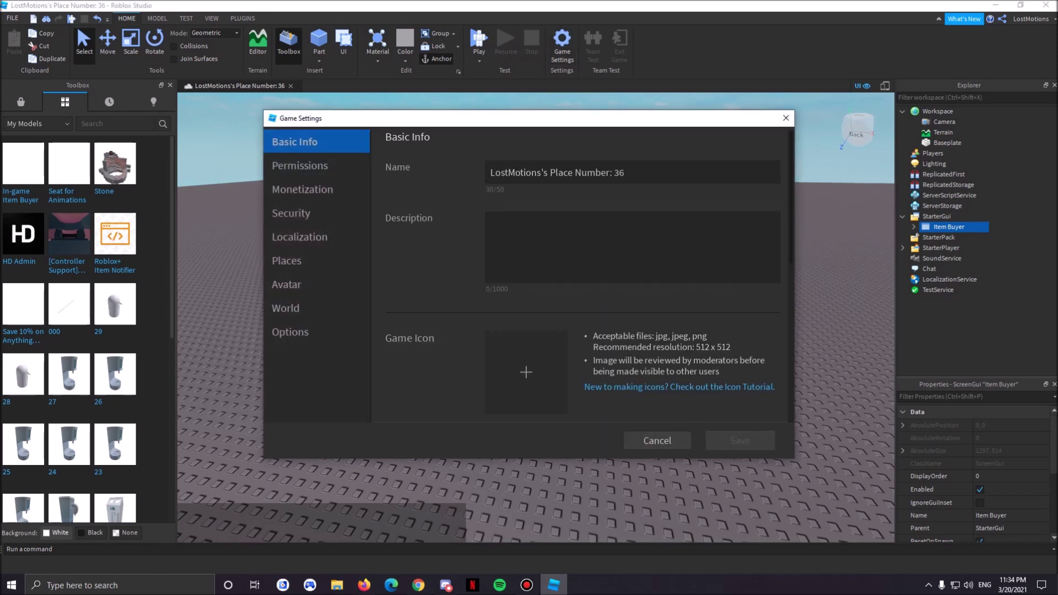
pyautogui.click(316, 212)
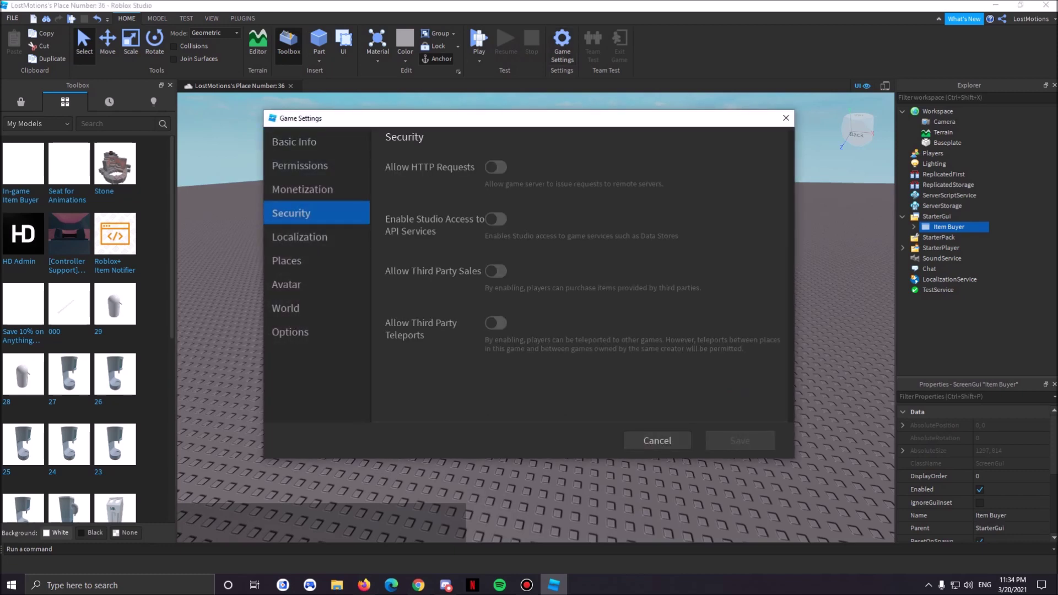
pyautogui.click(495, 271)
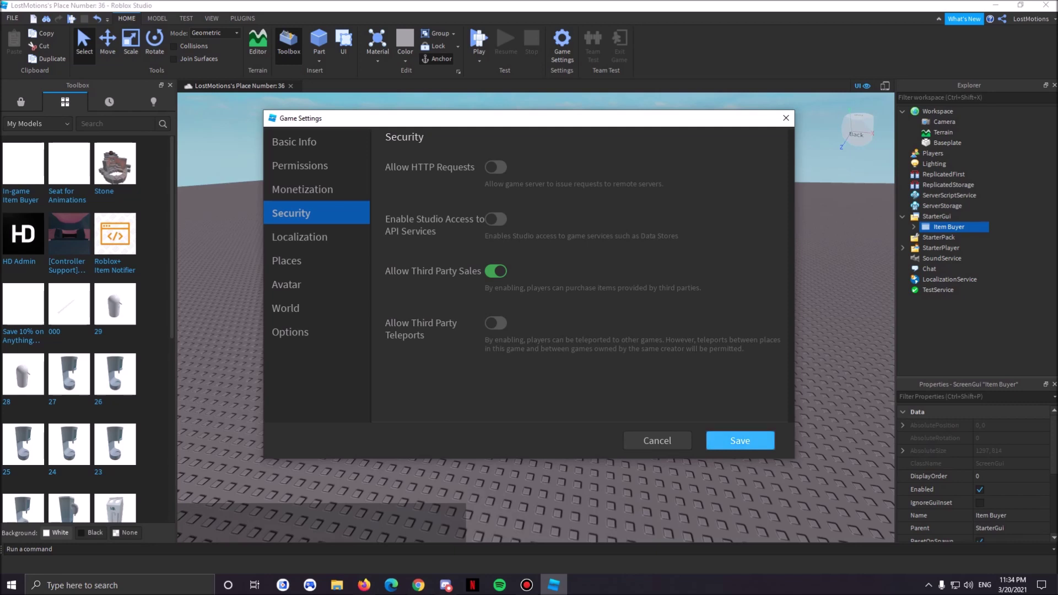
pyautogui.click(740, 440)
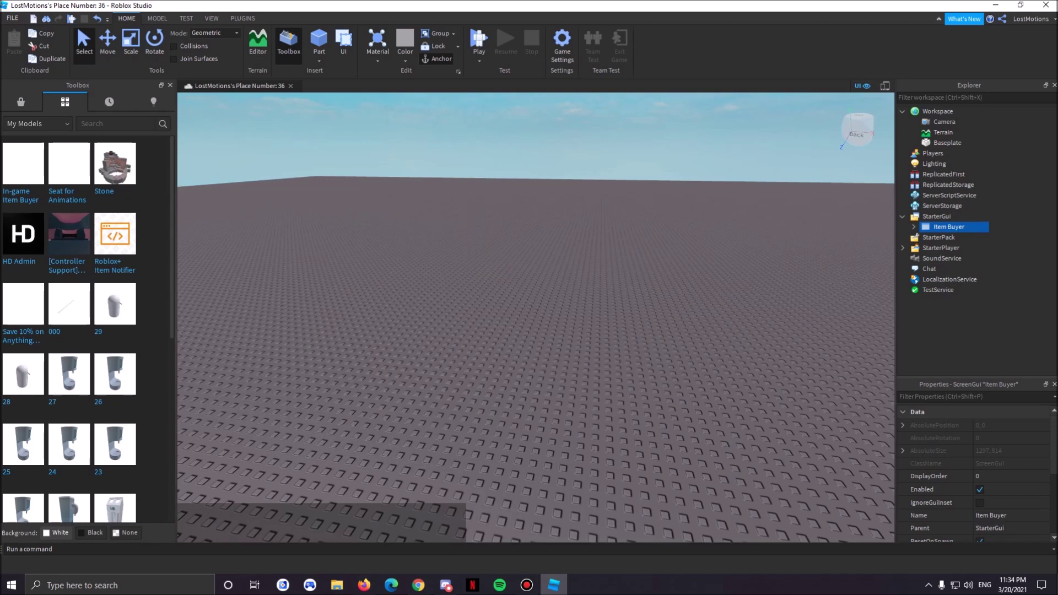
# Step: Publish the place to Roblox and close Roblox Studio
pyautogui.click(12, 18)
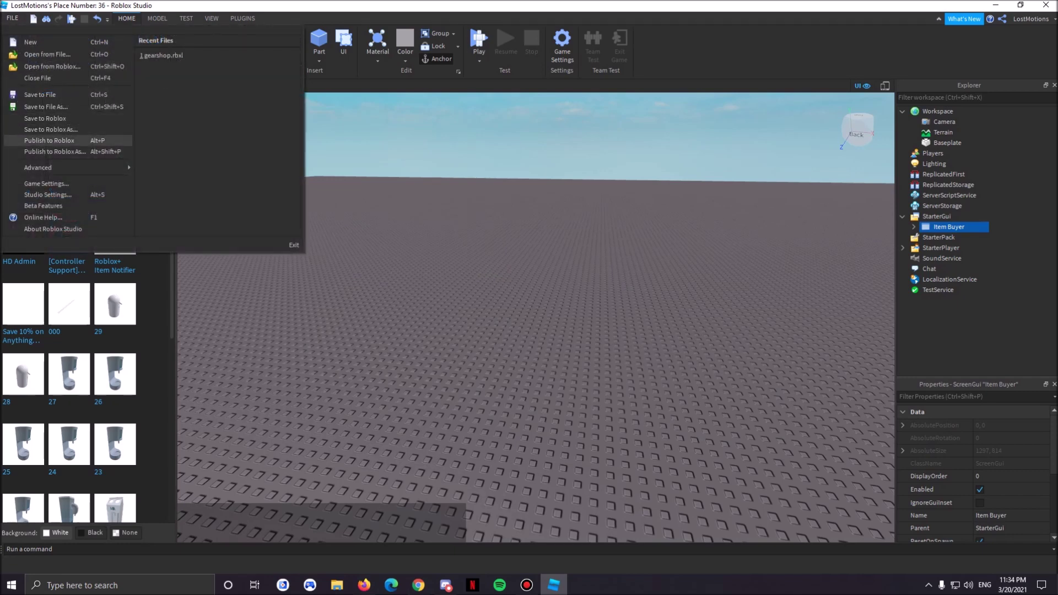
pyautogui.click(49, 140)
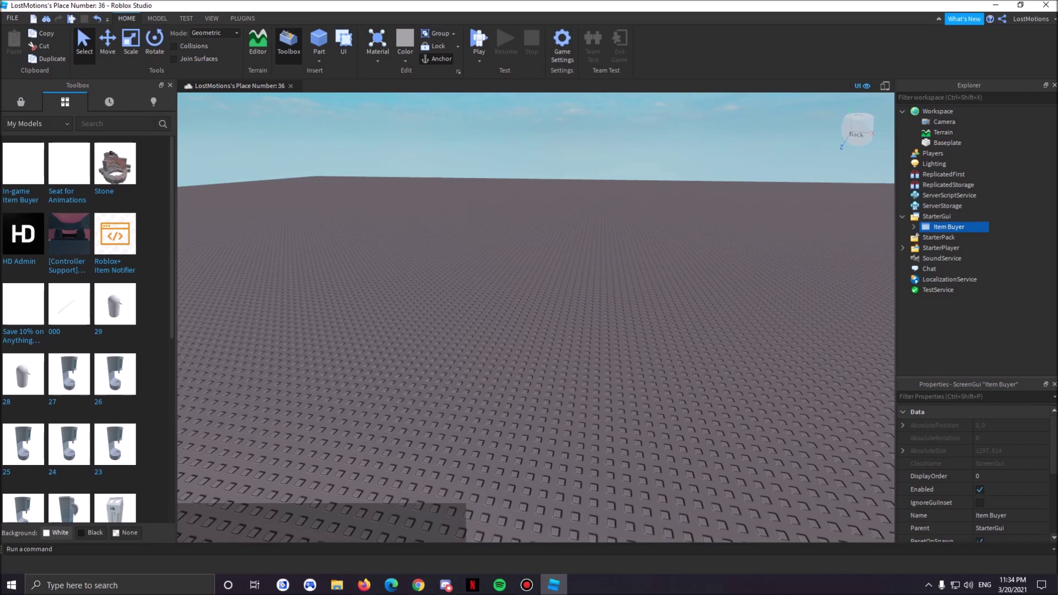
pyautogui.click(1045, 5)
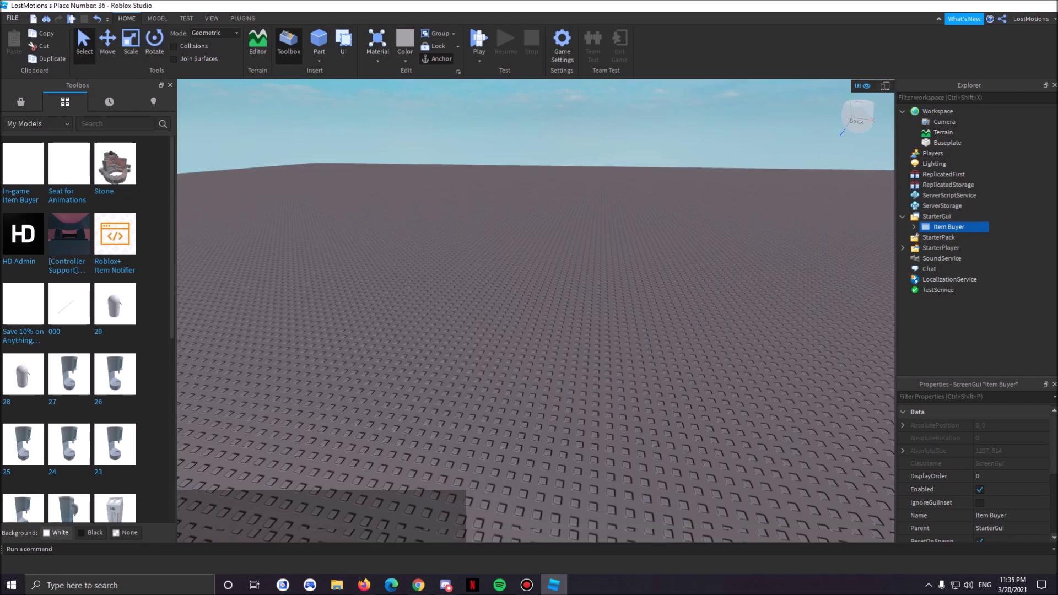
# Step: Open the Place Number: 36 game page in a new browser tab and launch the game
pyautogui.middleClick(448, 245)
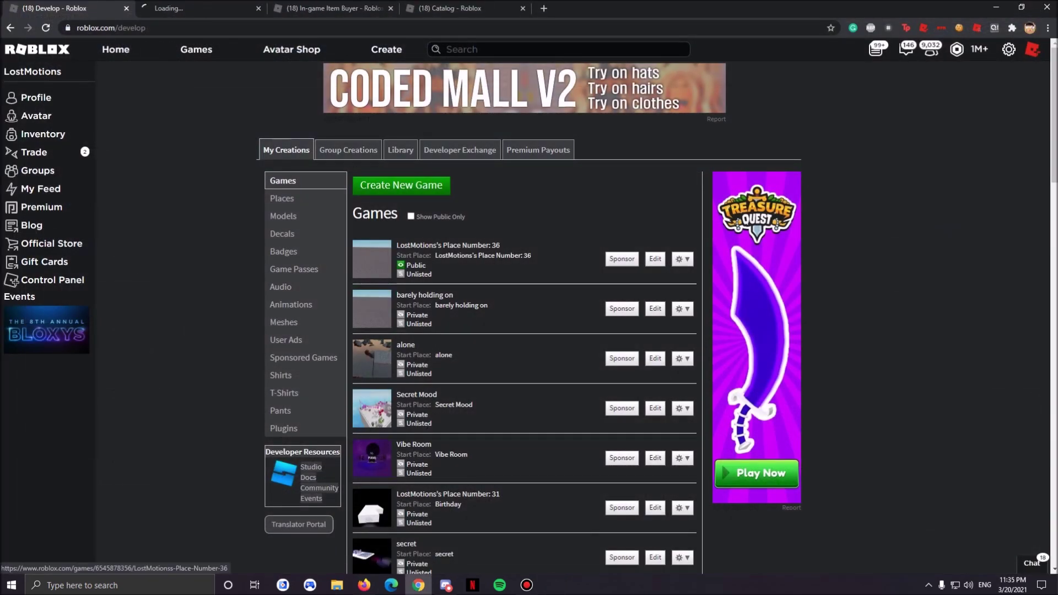
pyautogui.click(201, 8)
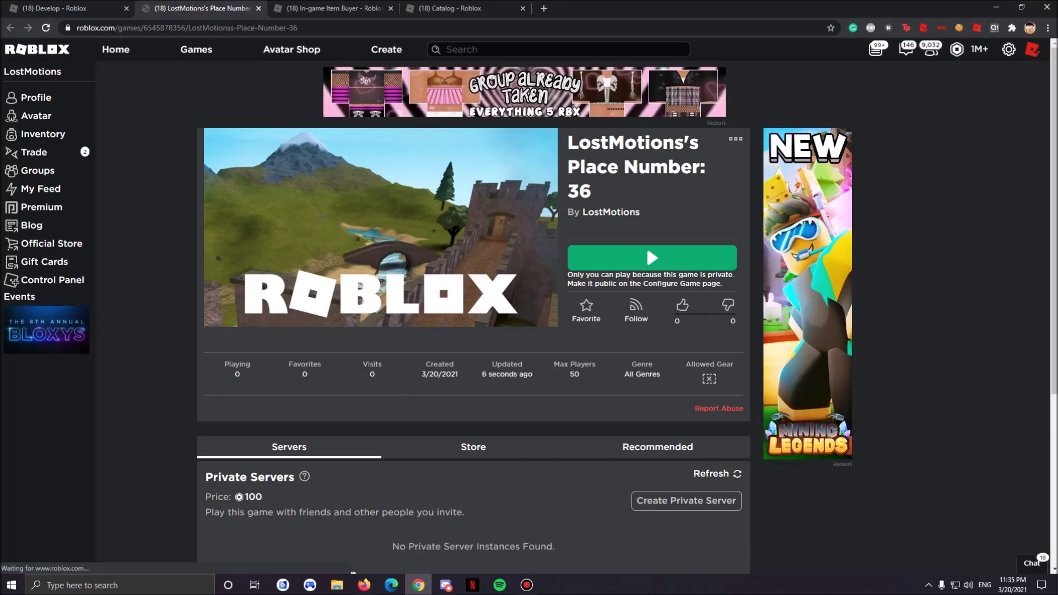
pyautogui.click(646, 246)
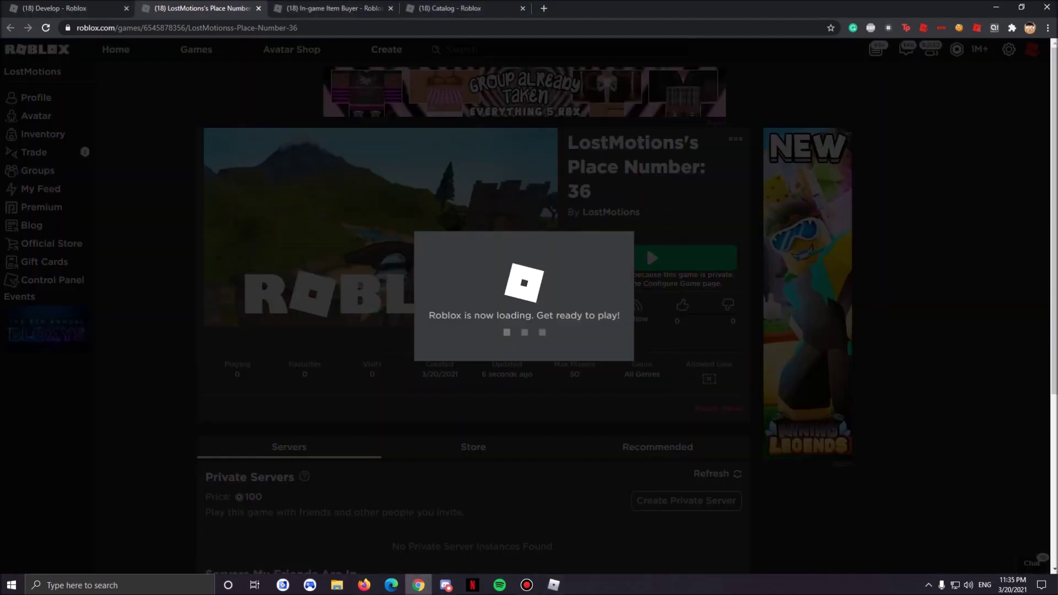
# Step: Find the Cousin Tentacles hat among the Avatar Shop's recommended items and open its item page
pyautogui.click(444, 9)
pyautogui.scroll(3, 493, 363)
pyautogui.scroll(7, 493, 362)
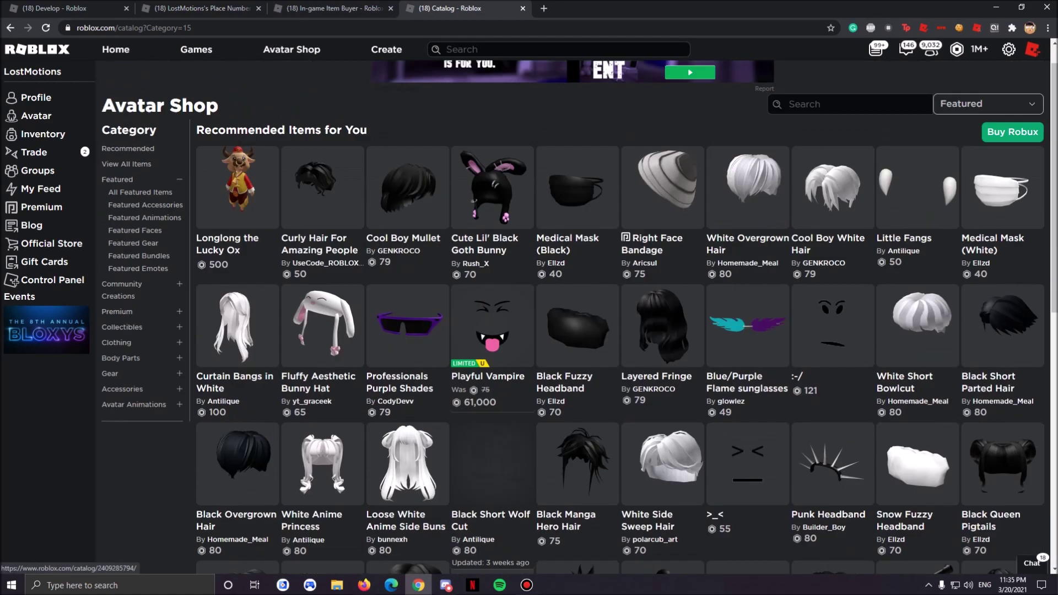
pyautogui.scroll(-8, 567, 304)
pyautogui.scroll(-1, 576, 275)
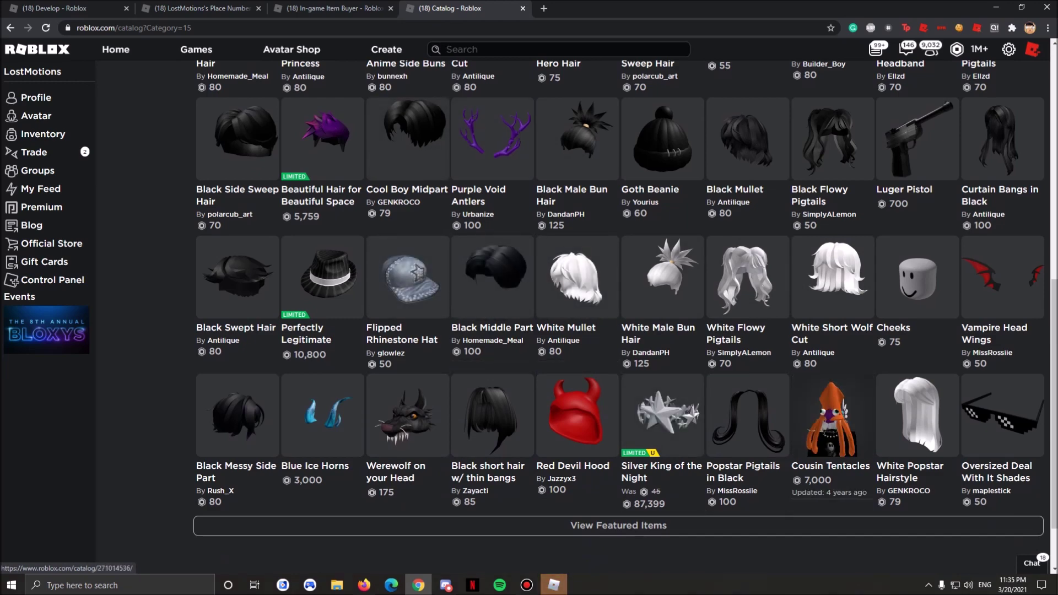
pyautogui.click(832, 419)
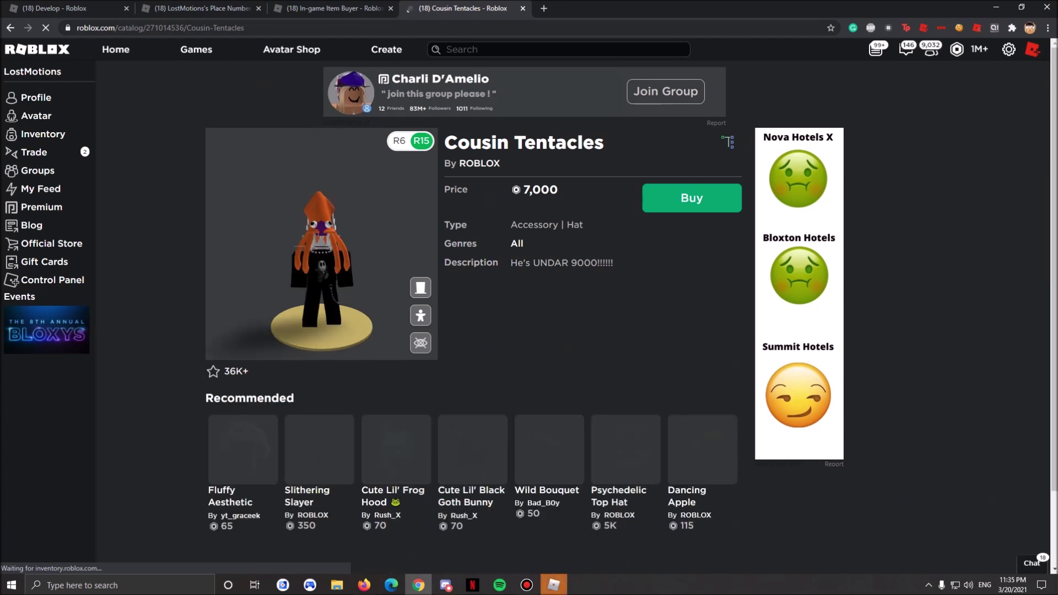
# Step: Copy the Cousin Tentacles item ID 271014536 from the page address and return to the Place Number: 36 game page
pyautogui.moveTo(184, 27); pyautogui.dragTo(146, 28)
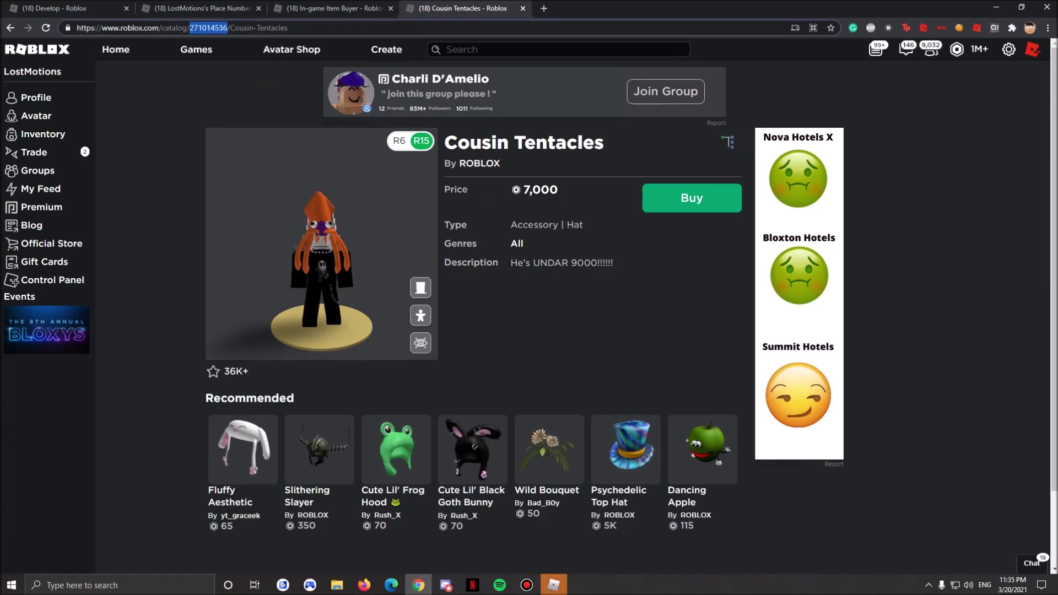
pyautogui.rightClick(210, 27)
pyautogui.click(231, 105)
pyautogui.hotkey('ctrl', 'Tab')
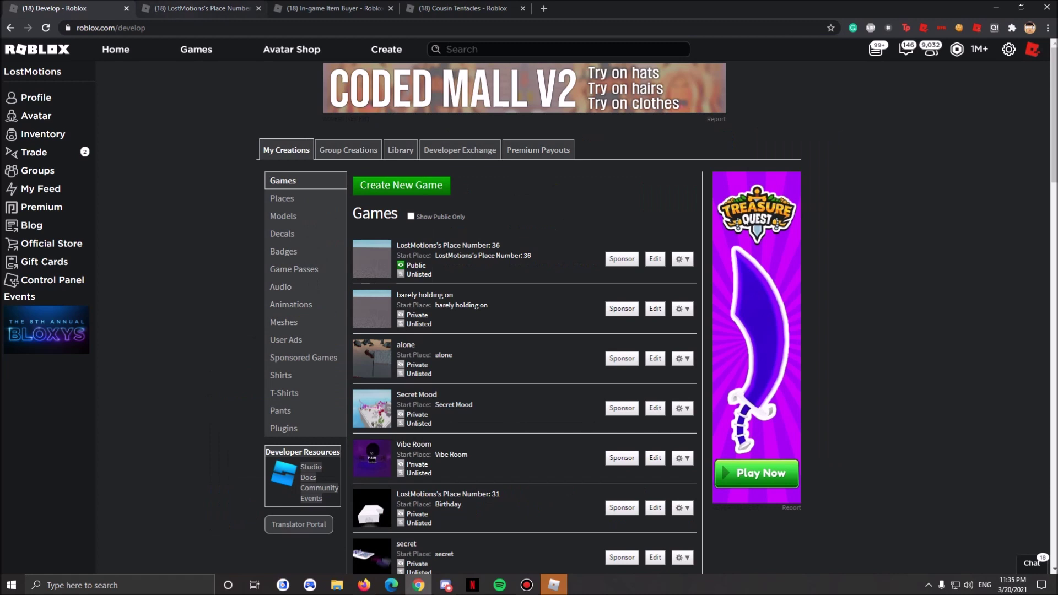
pyautogui.hotkey('ctrl', 'Tab')
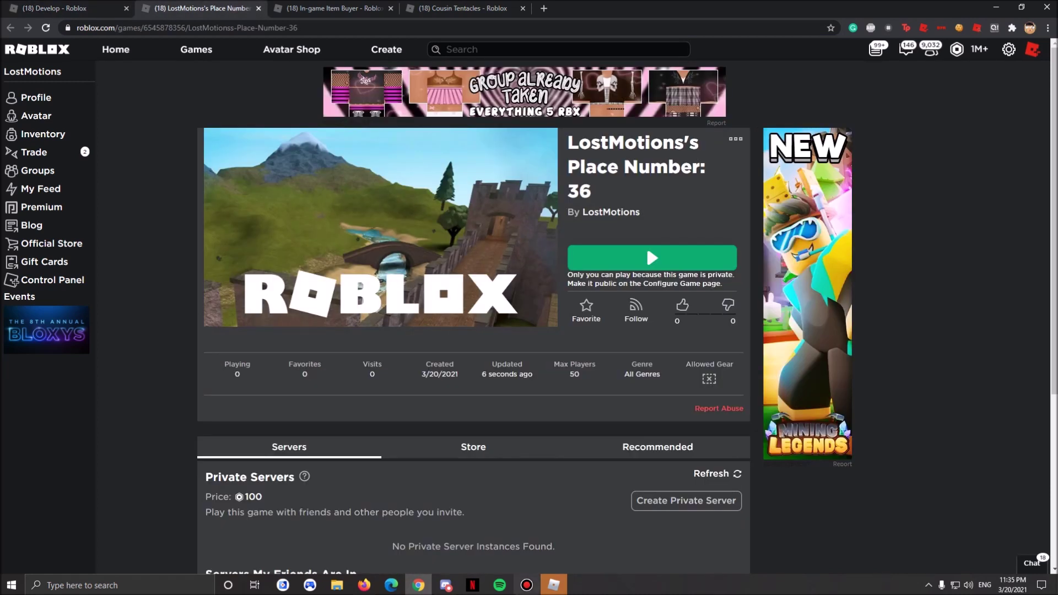
# Step: Launch the Place Number: 36 game and enter it with the avatar
pyautogui.click(647, 246)
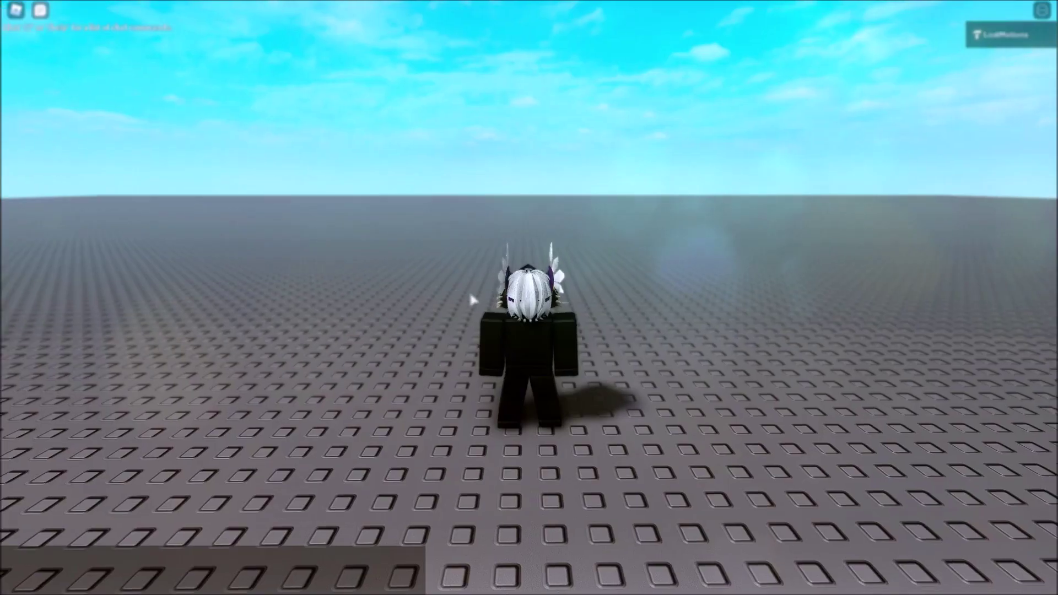
pyautogui.moveTo(471, 299); pyautogui.dragTo(469, 291, button='right')
pyautogui.scroll(5, 469, 290)
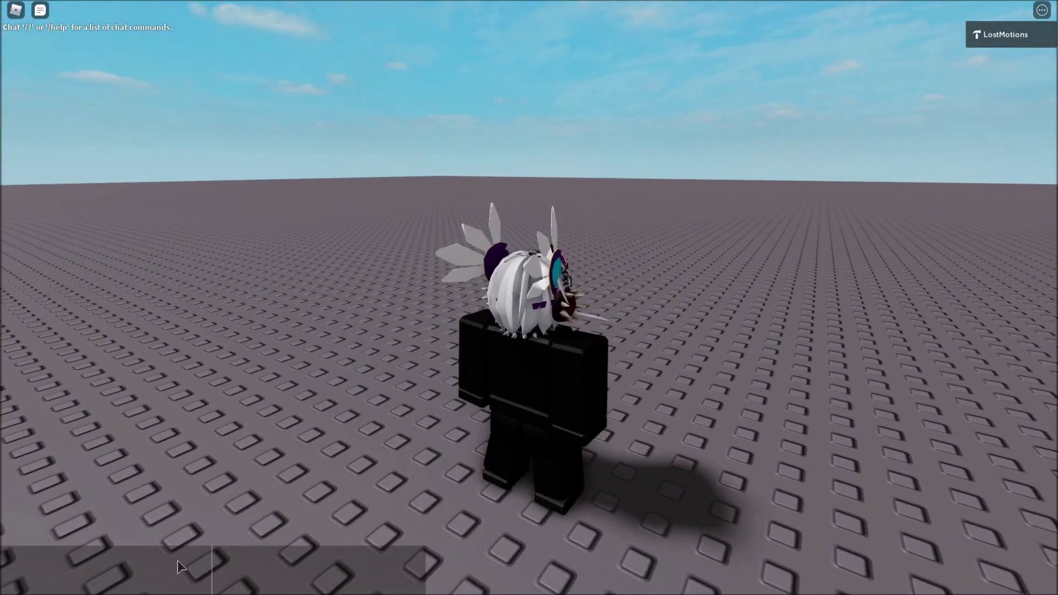
# Step: Submit item ID 271014536 in the in-game item buyer, purchase the Cousin Tentacles hat for 7,000 Robux and dismiss the purchase message
pyautogui.click(178, 560)
pyautogui.hotkey('ctrl', 'v')
pyautogui.press('Return')
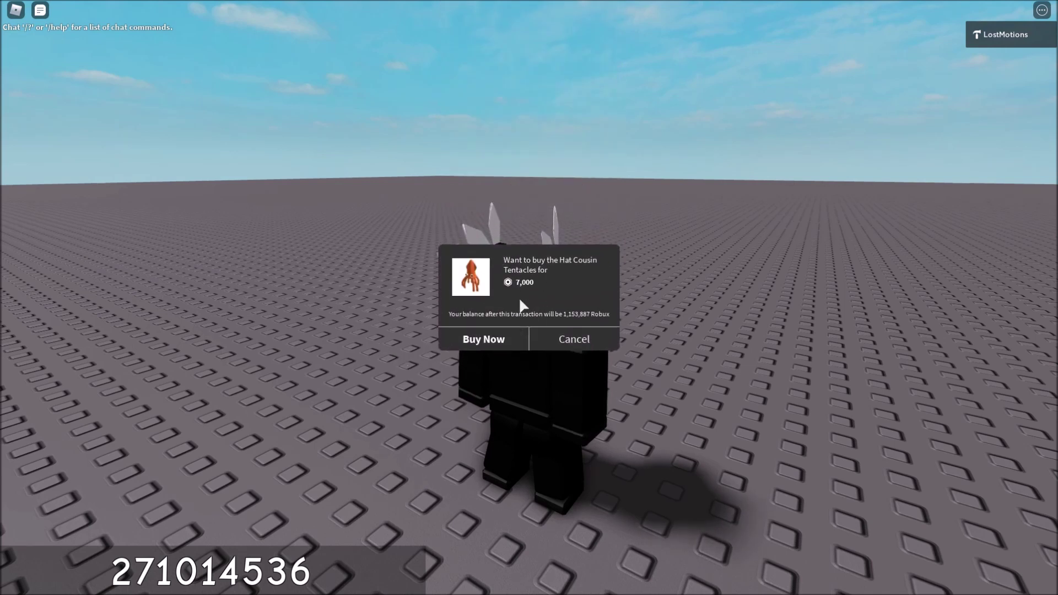
pyautogui.click(489, 338)
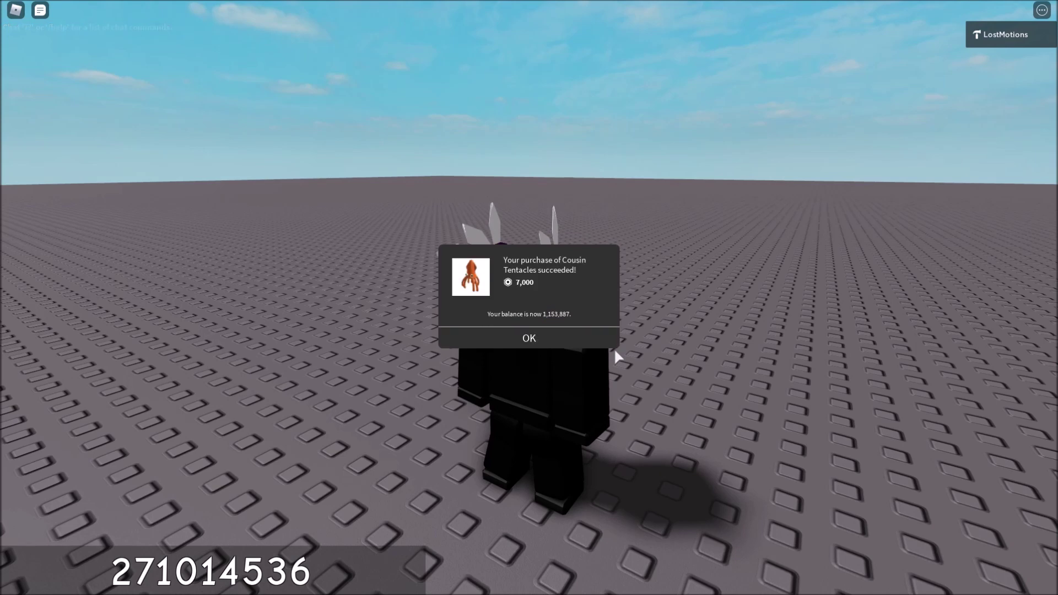
pyautogui.click(530, 340)
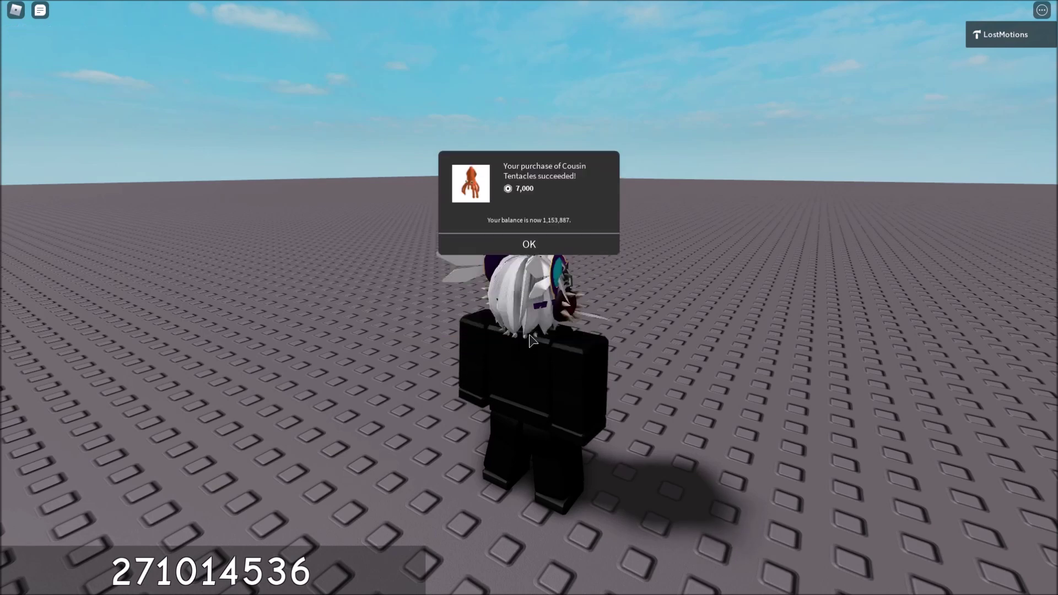
# Step: Switch to Chrome, open the My Transactions page from the Robux balance and show the Commissions transactions
pyautogui.press('super')
pyautogui.click(418, 585)
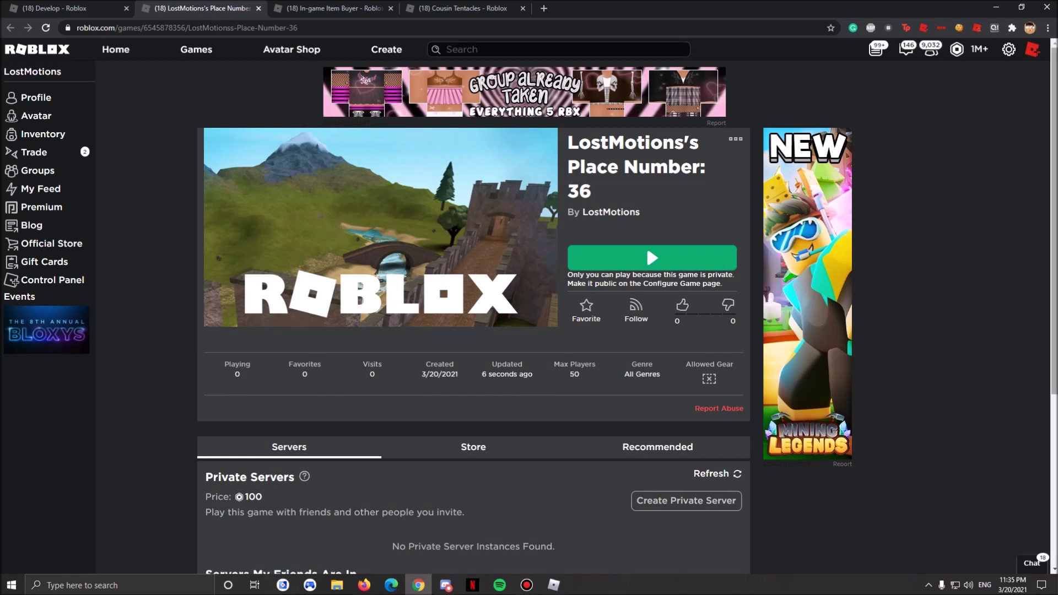
pyautogui.click(957, 49)
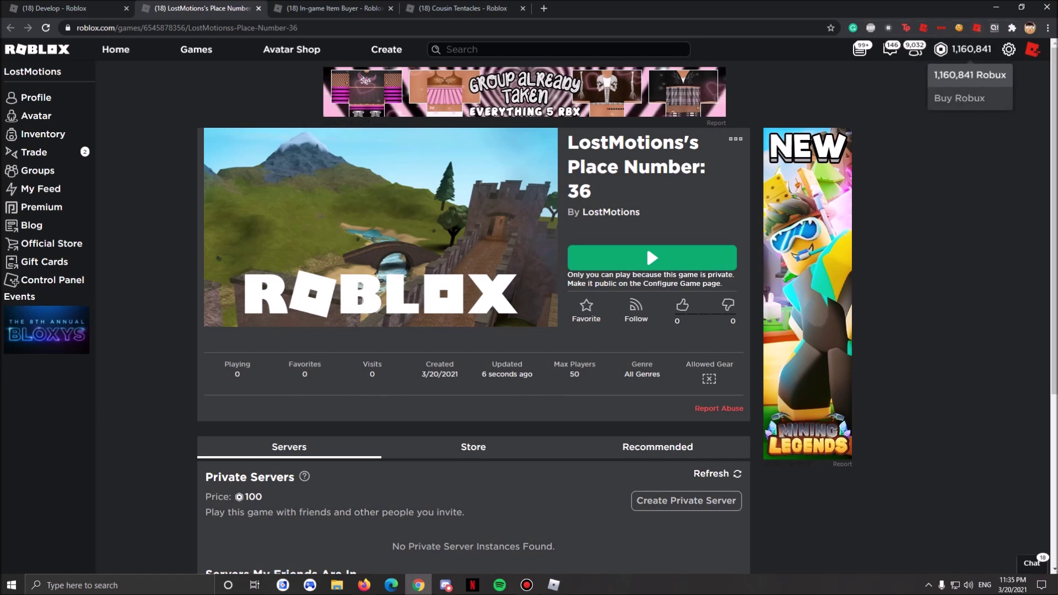
pyautogui.click(970, 75)
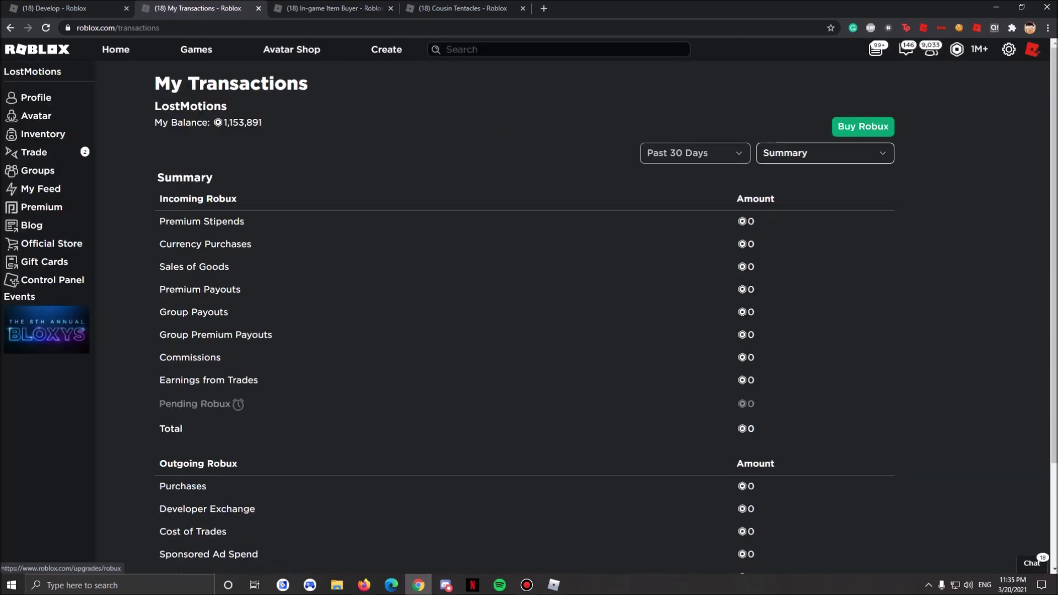
pyautogui.click(825, 153)
pyautogui.click(793, 268)
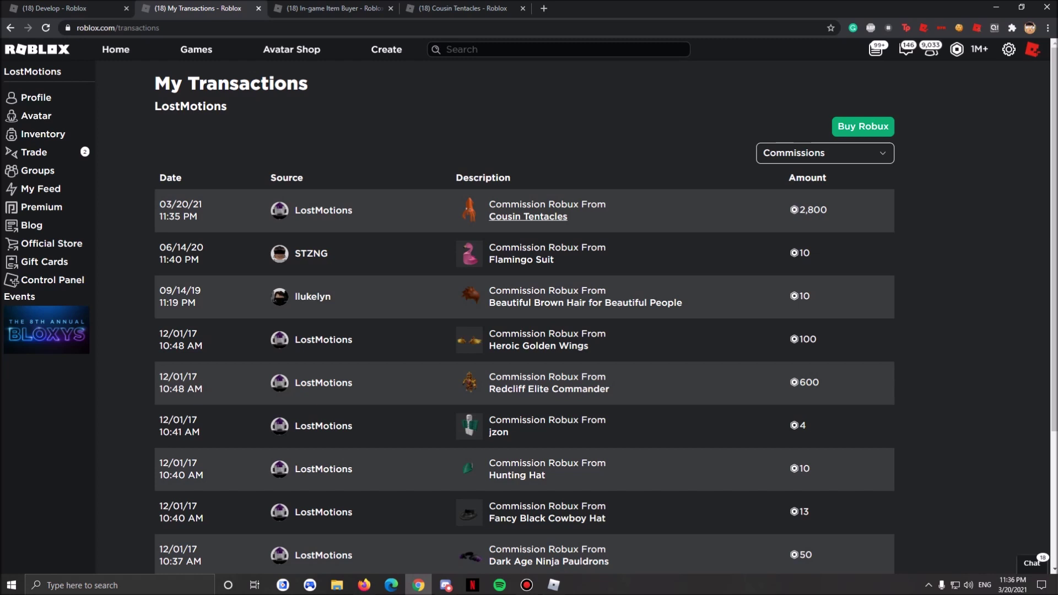
# Step: Examine the commission amount in the Cousin Tentacles entry and compare it with the account's Robux balance
pyautogui.doubleClick(813, 210)
pyautogui.click(813, 210)
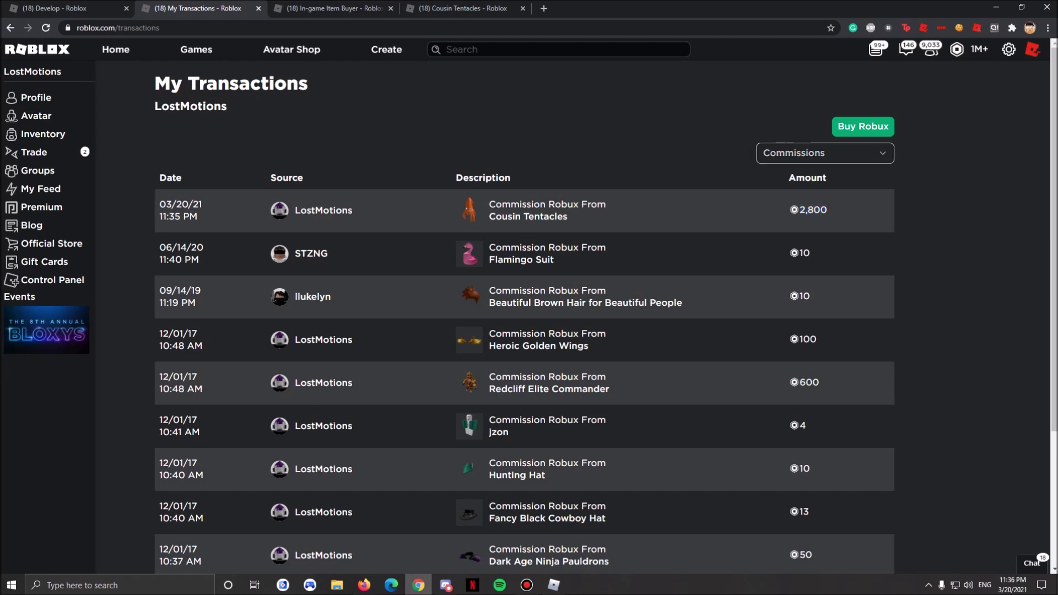
pyautogui.moveTo(827, 210); pyautogui.dragTo(633, 182)
pyautogui.click(634, 182)
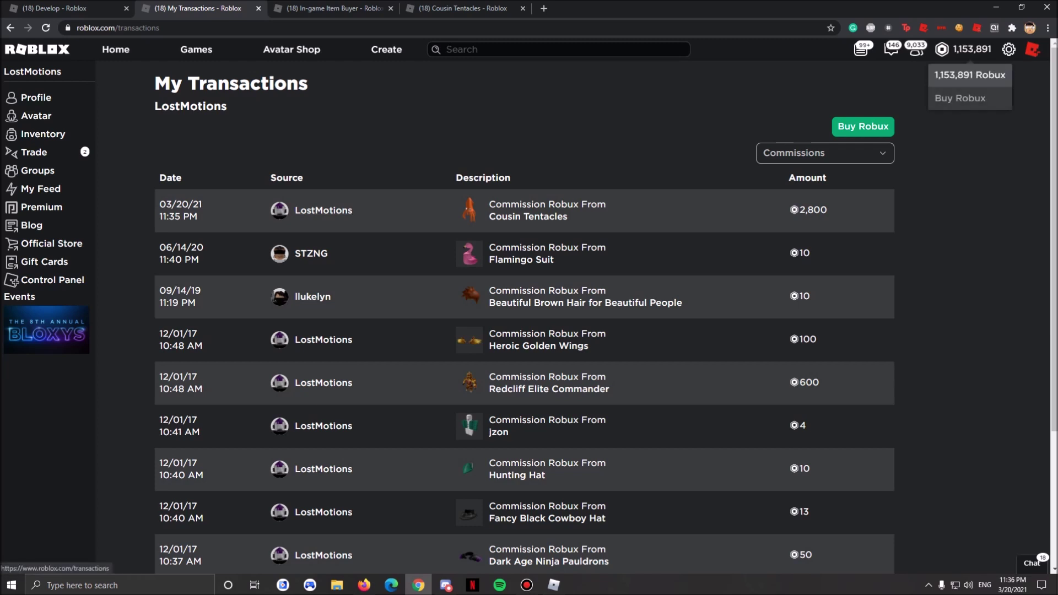
pyautogui.moveTo(808, 210); pyautogui.dragTo(457, 210)
# Step: Open the Cousin Tentacles item page from its commission entry to check the item's ownership
pyautogui.click(527, 216)
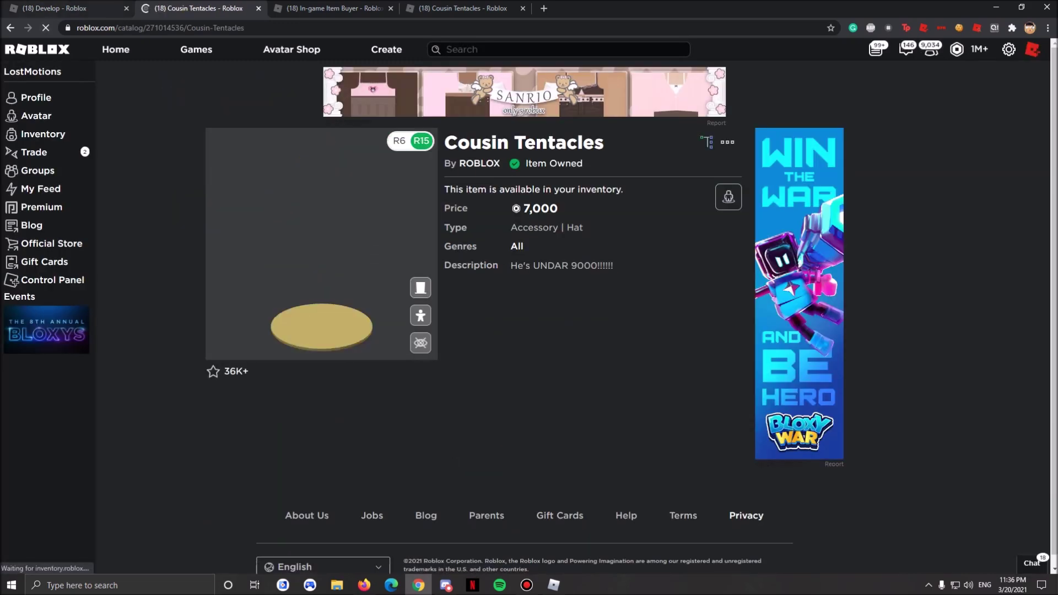
pyautogui.hotkey('ctrl', '1')
pyautogui.hotkey('ctrl', '2')
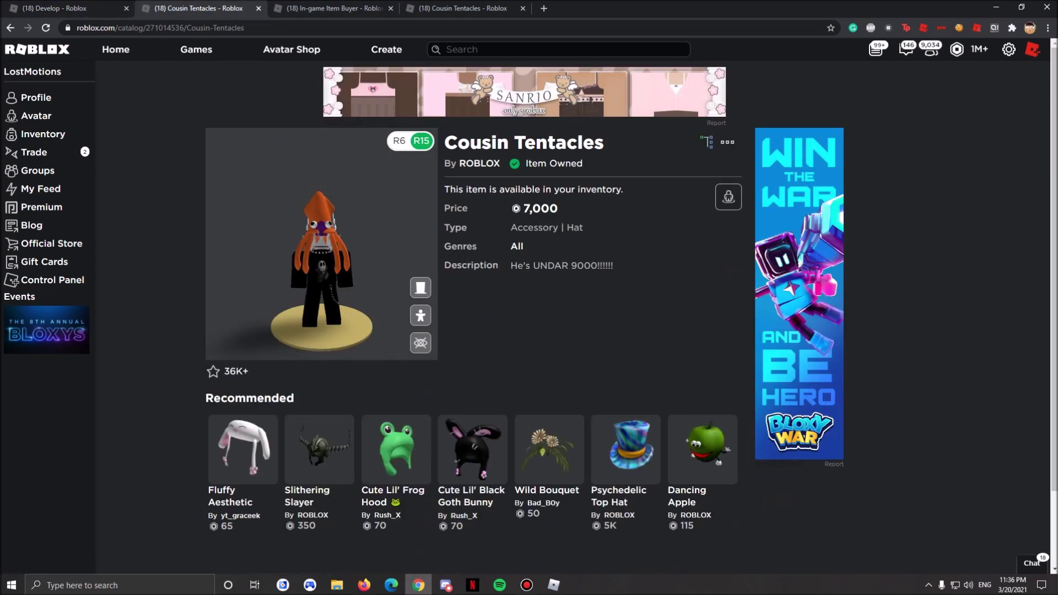